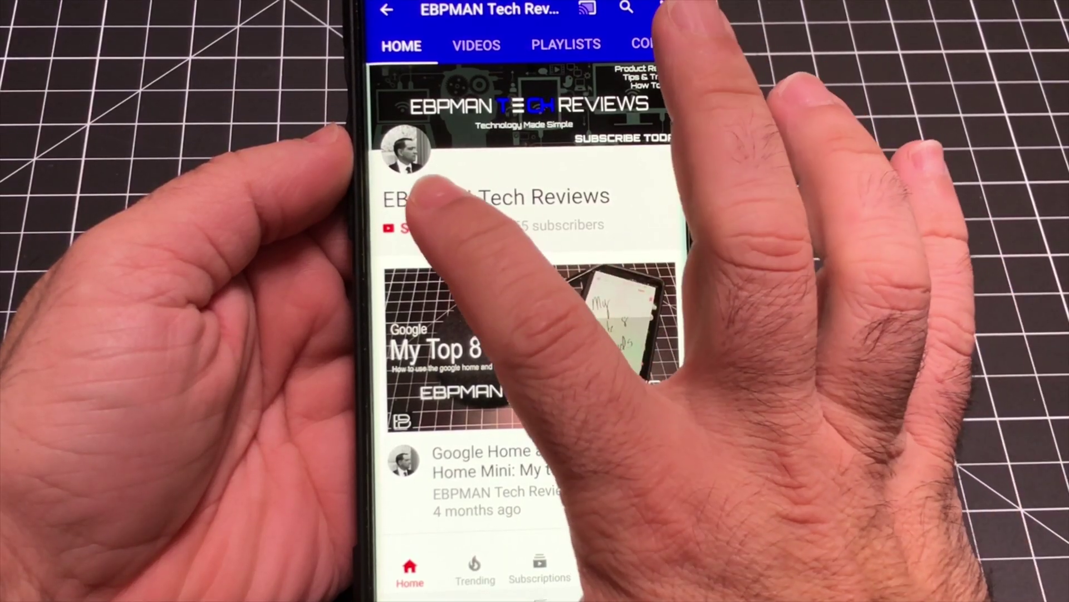
# Step: Subscribe to EBPMAN Tech Reviews and turn on all notifications for the channel
pyautogui.click(430, 225)
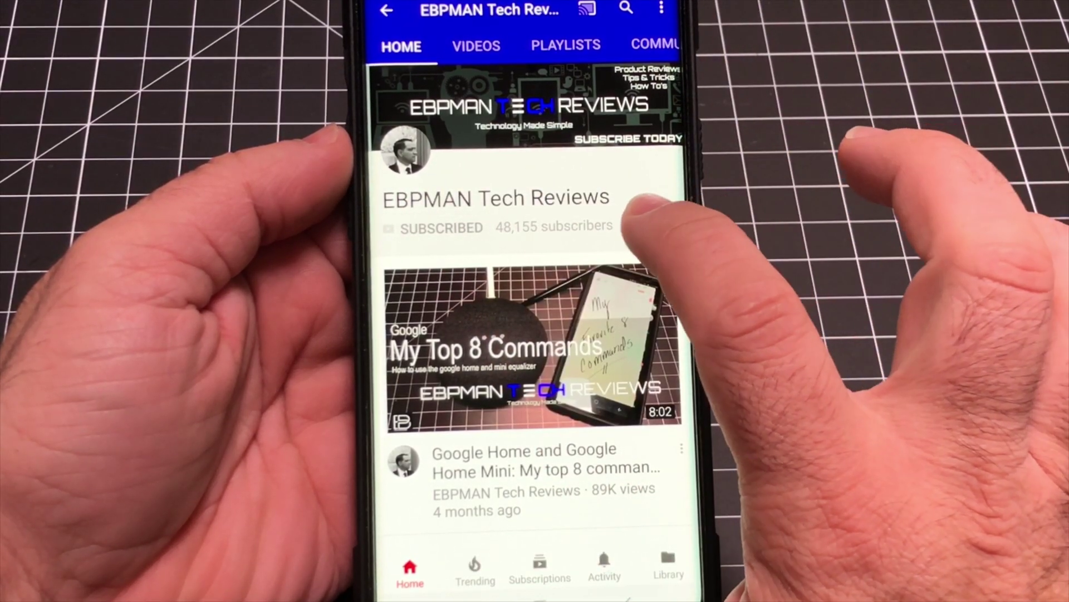
pyautogui.click(635, 224)
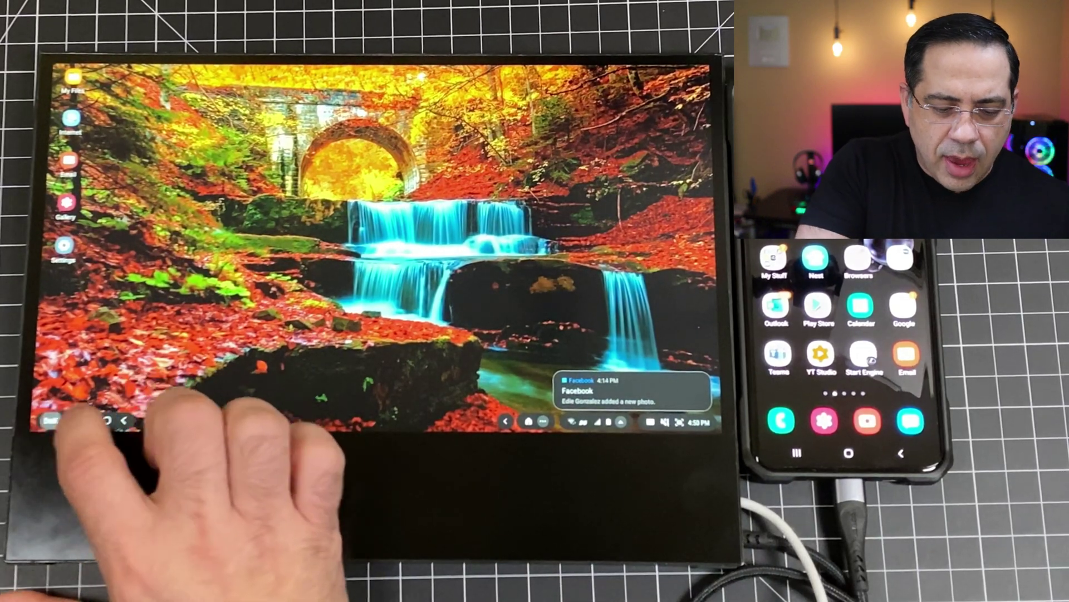
pyautogui.click(50, 420)
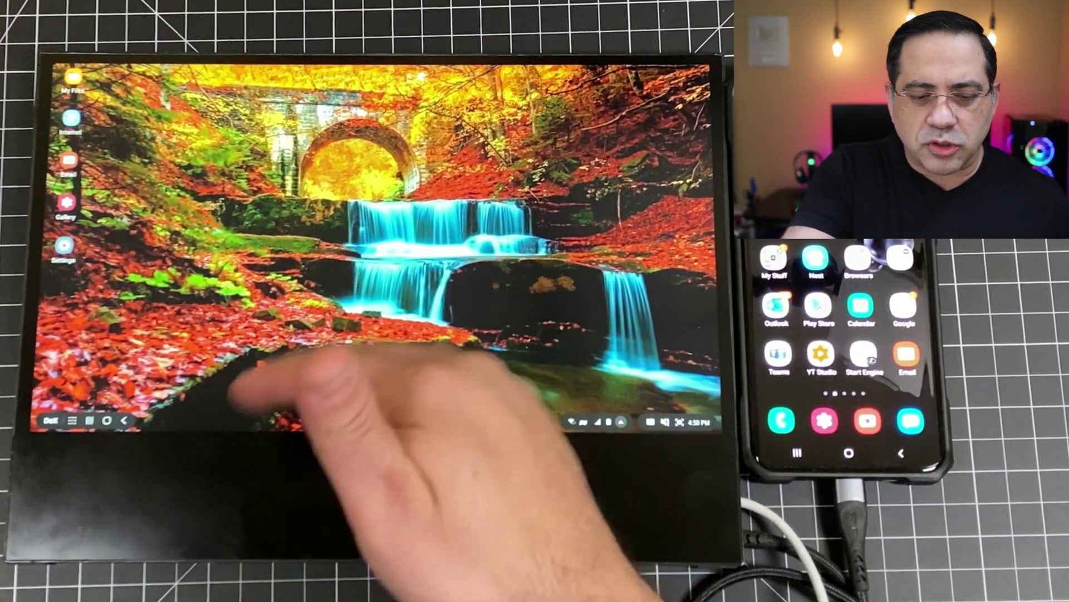
pyautogui.click(360, 225)
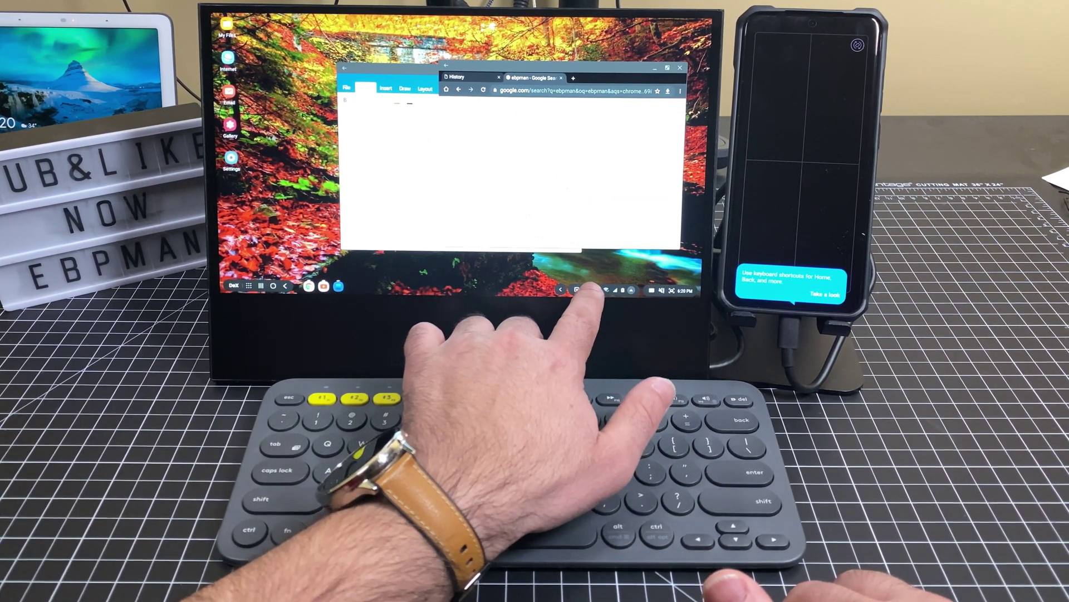
# Step: Peek at notifications with Super+N, show the desktop via Home and restore the windows, then show Recents
pyautogui.press('super+n')
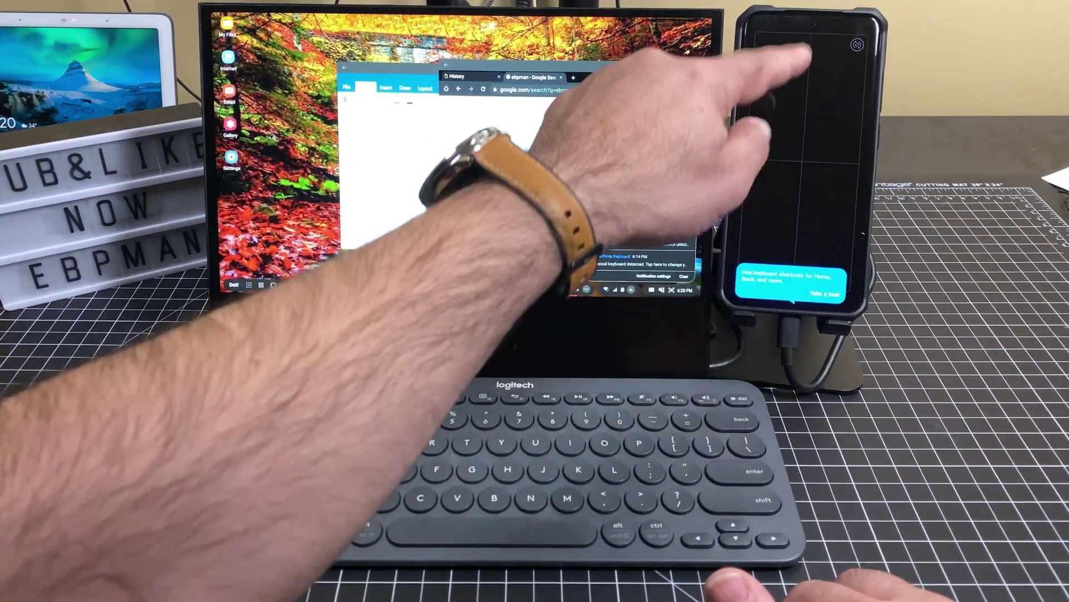
pyautogui.press('super+n')
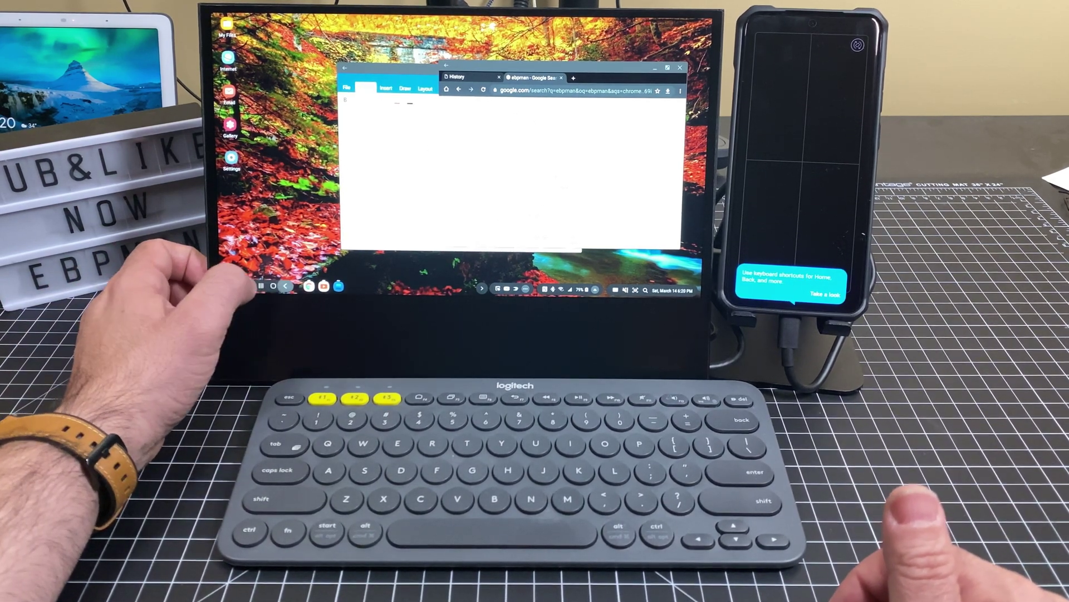
pyautogui.click(272, 286)
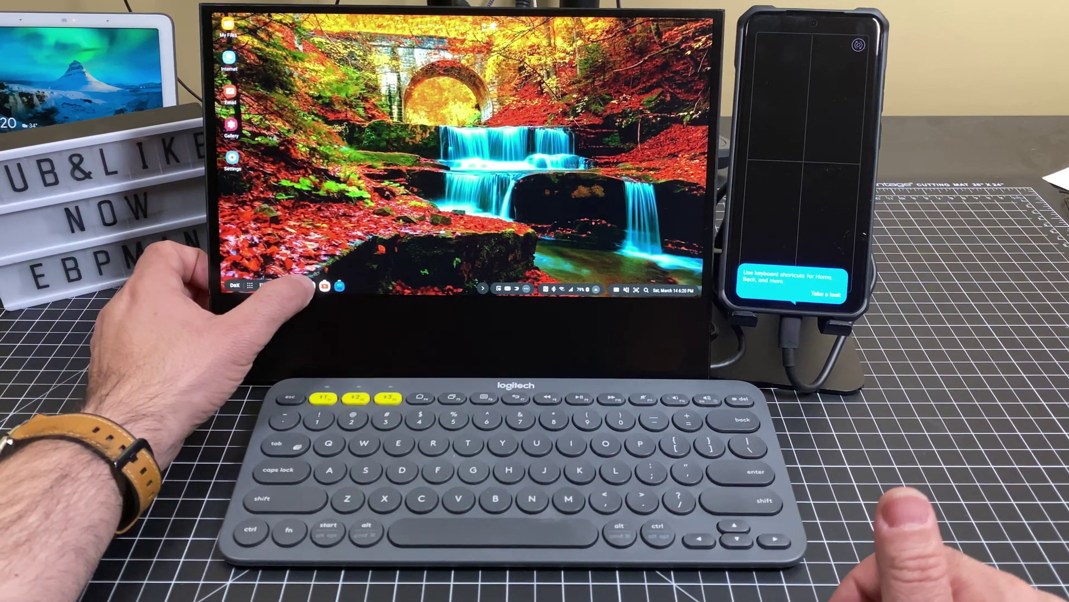
pyautogui.click(273, 286)
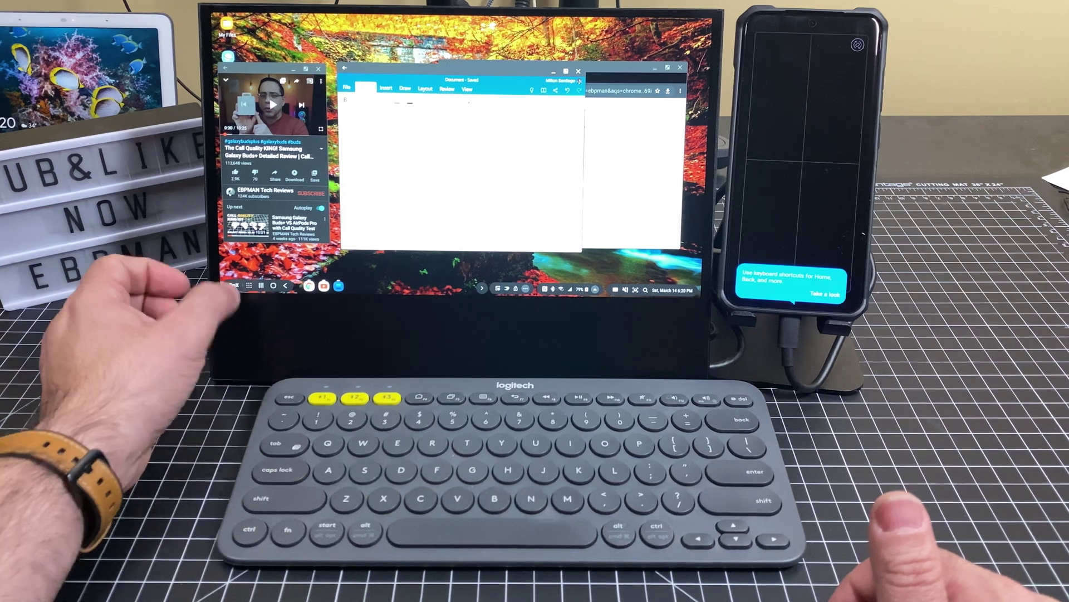
pyautogui.click(260, 286)
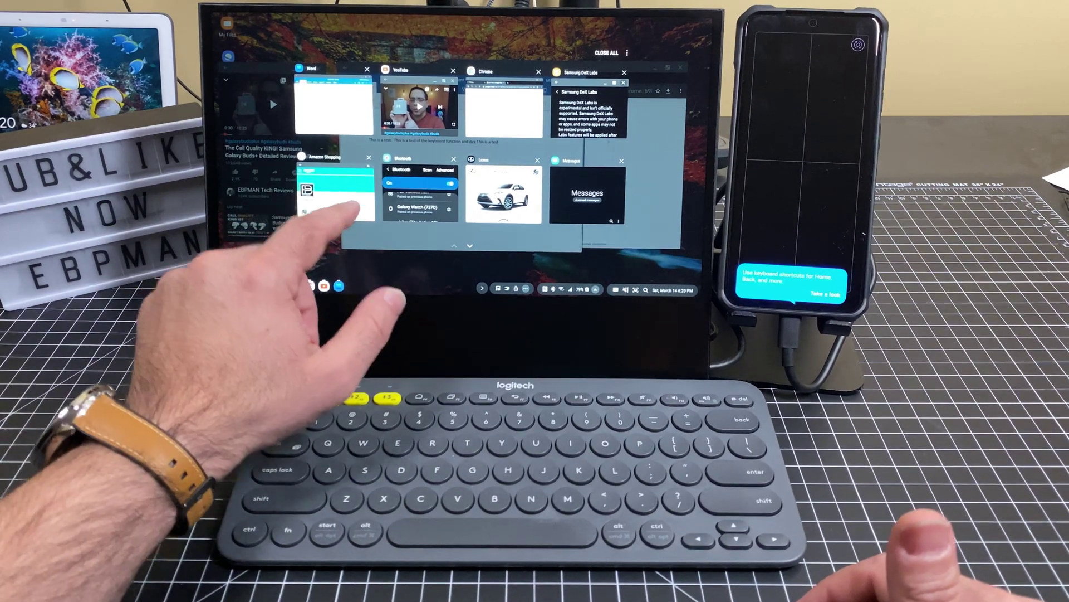
# Step: Close Recents, browse the Apps drawer and its page-arranging options, then close the drawer
pyautogui.press('Escape')
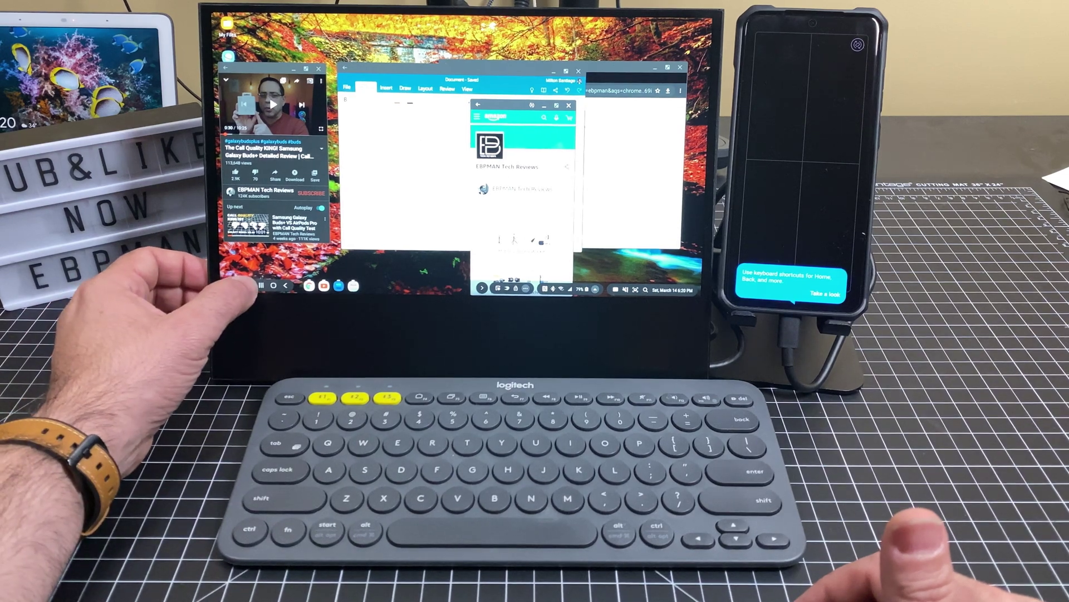
pyautogui.click(249, 286)
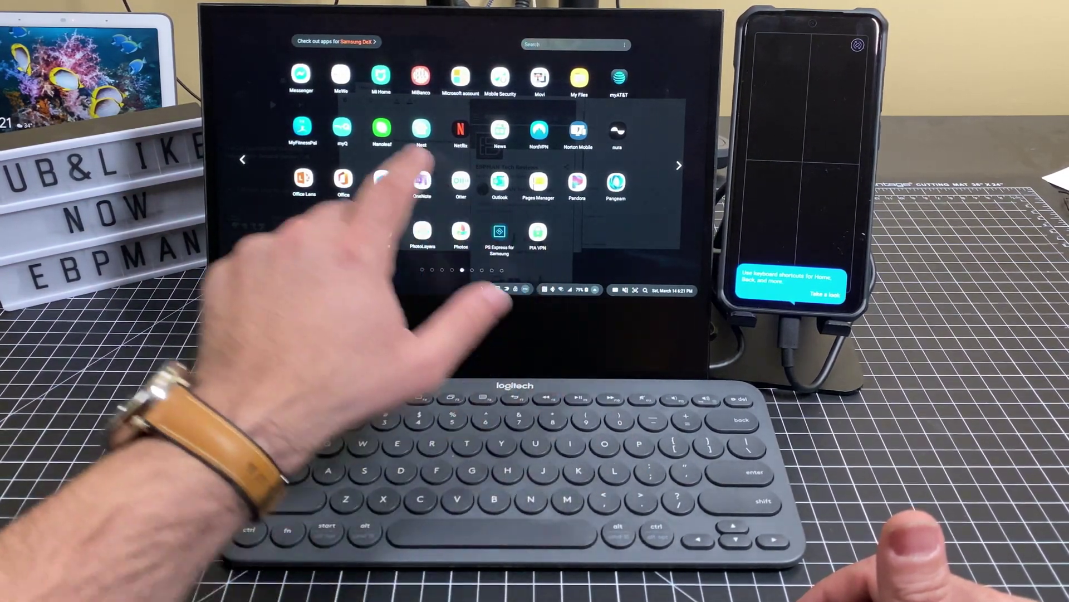
pyautogui.scroll(-1, 363, 171)
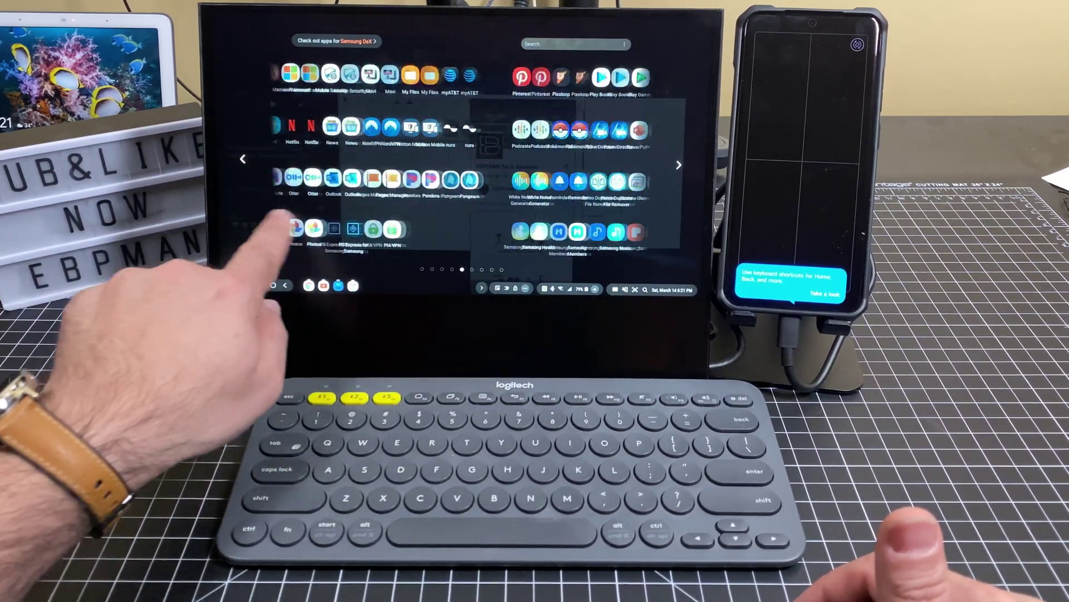
pyautogui.rightClick(363, 170)
pyautogui.press('Escape')
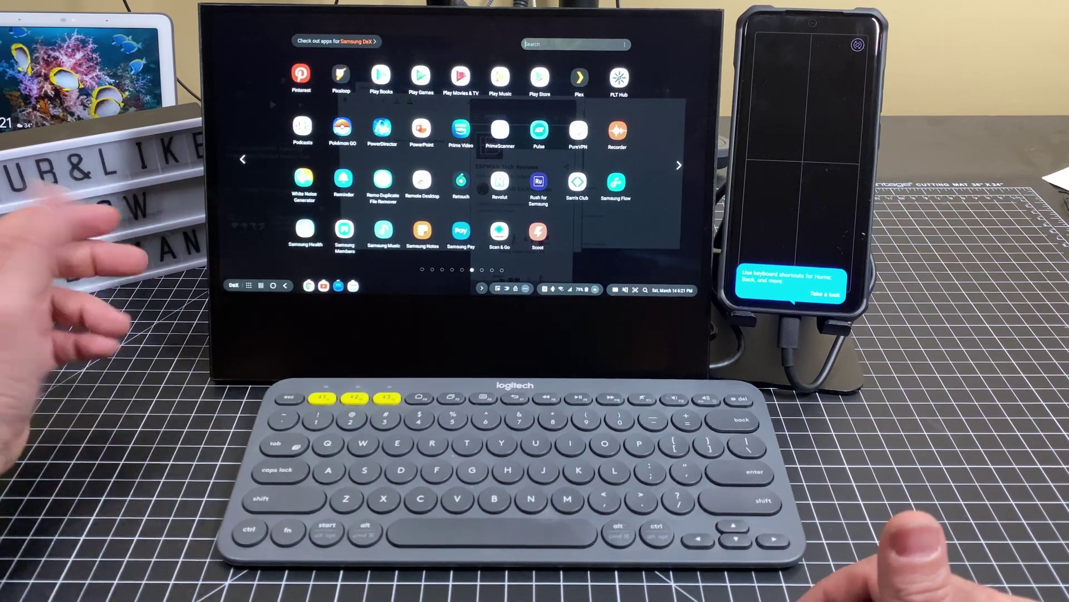
pyautogui.press('Escape')
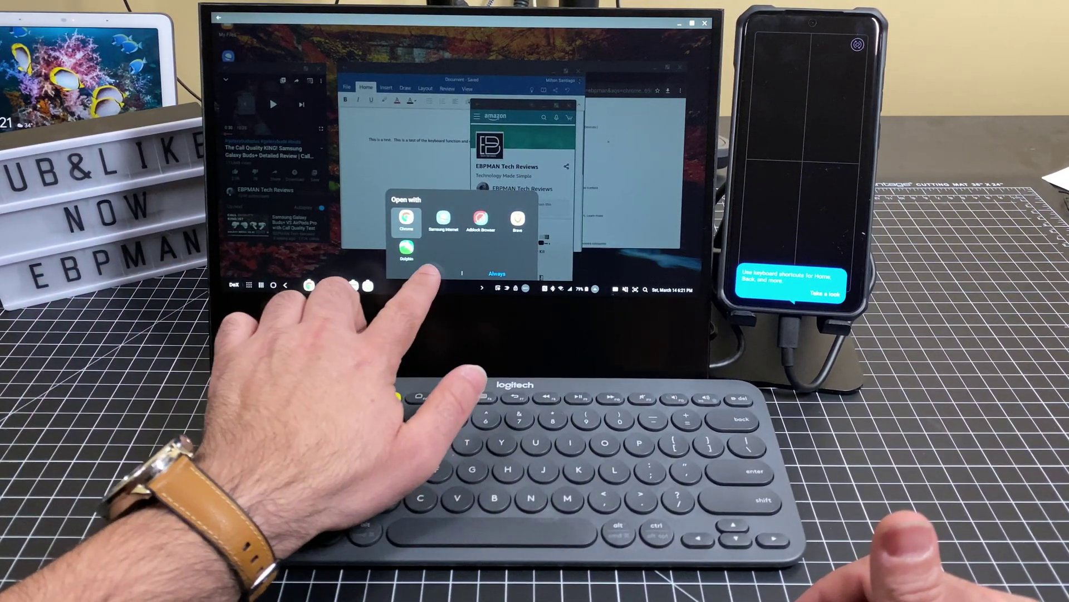
# Step: Open the DeX apps link in Chrome, maximize and browse the page, then minimize the browser
pyautogui.press('Return')
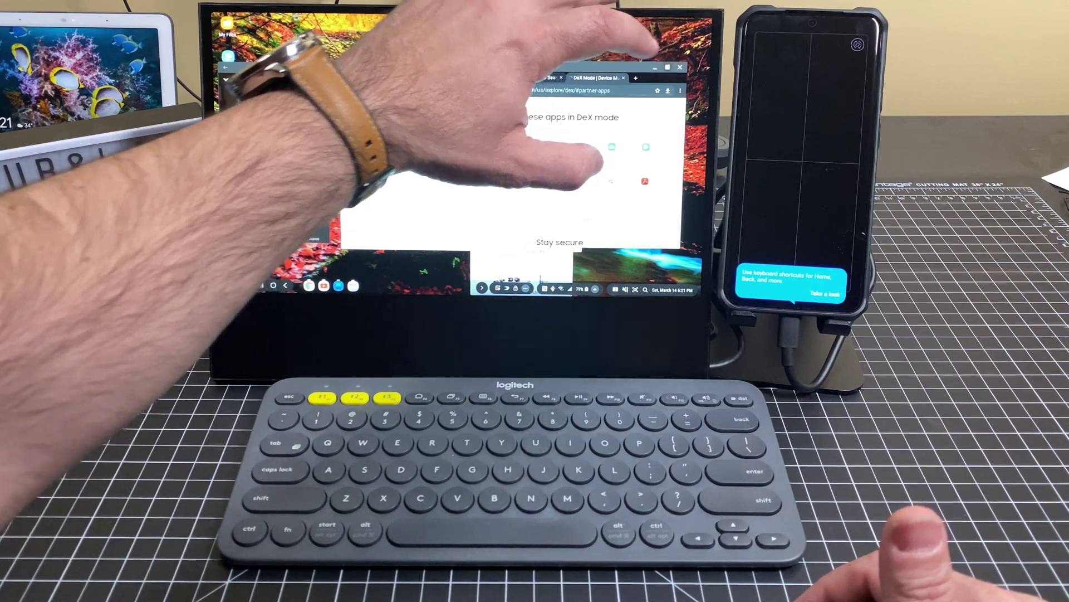
pyautogui.click(667, 67)
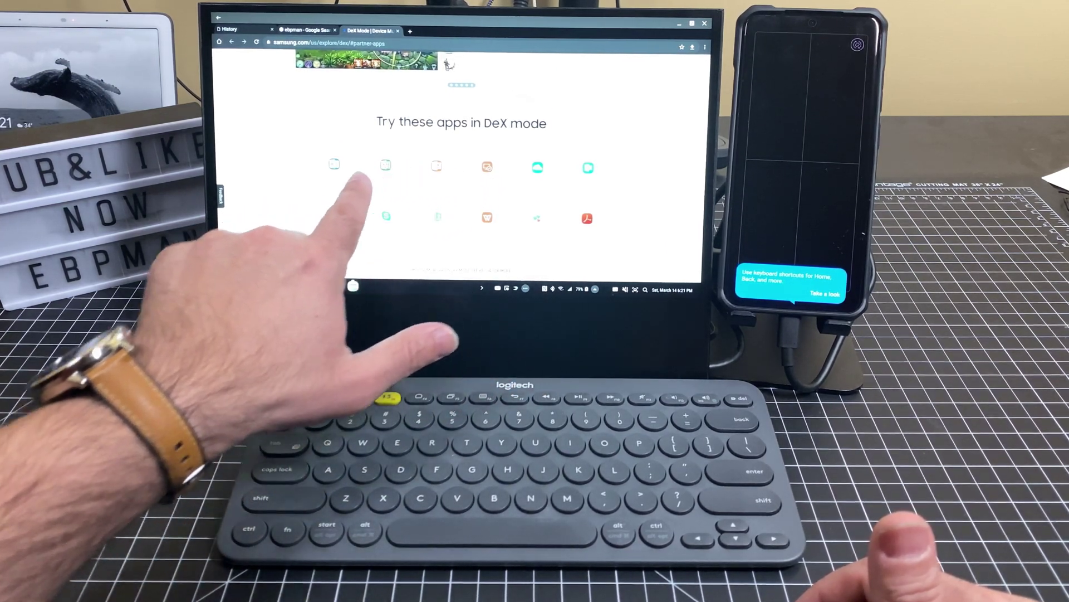
pyautogui.scroll(-5, 461, 168)
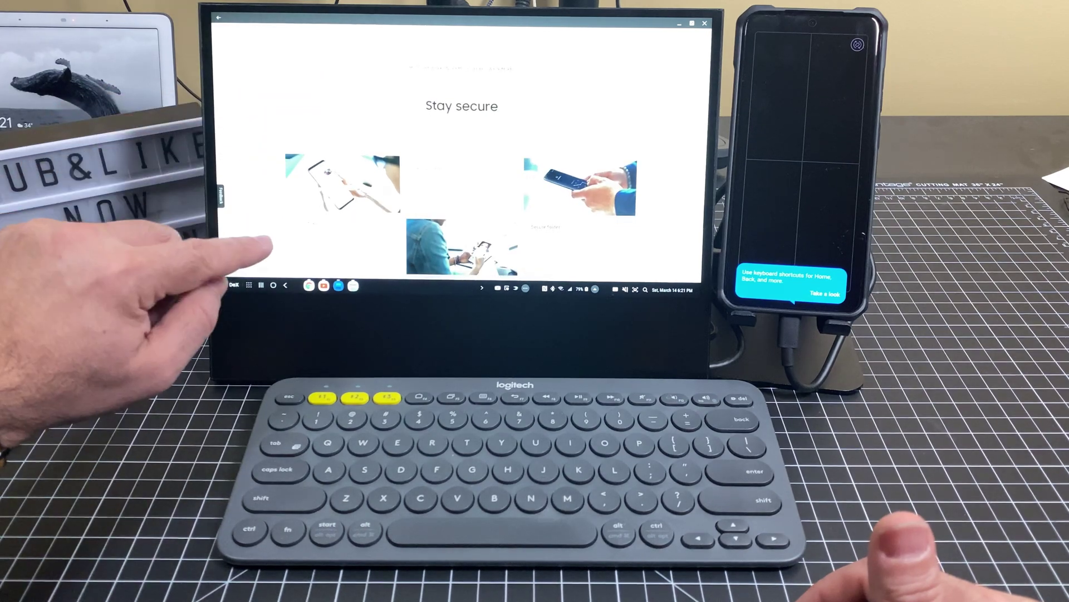
pyautogui.scroll(-5, 461, 167)
pyautogui.scroll(-1, 461, 167)
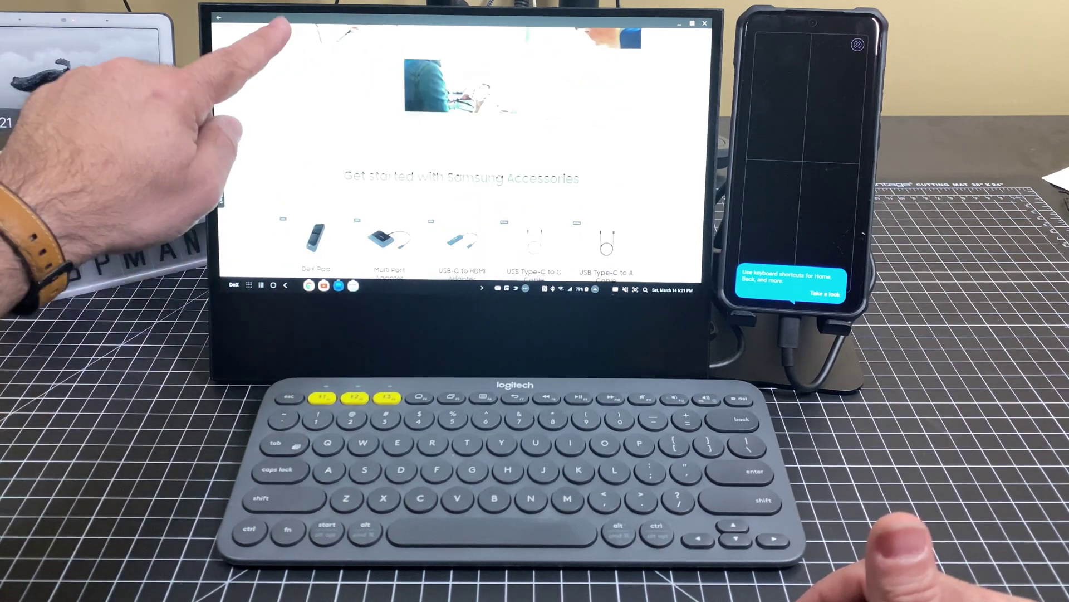
pyautogui.scroll(5, 461, 167)
pyautogui.scroll(5, 462, 168)
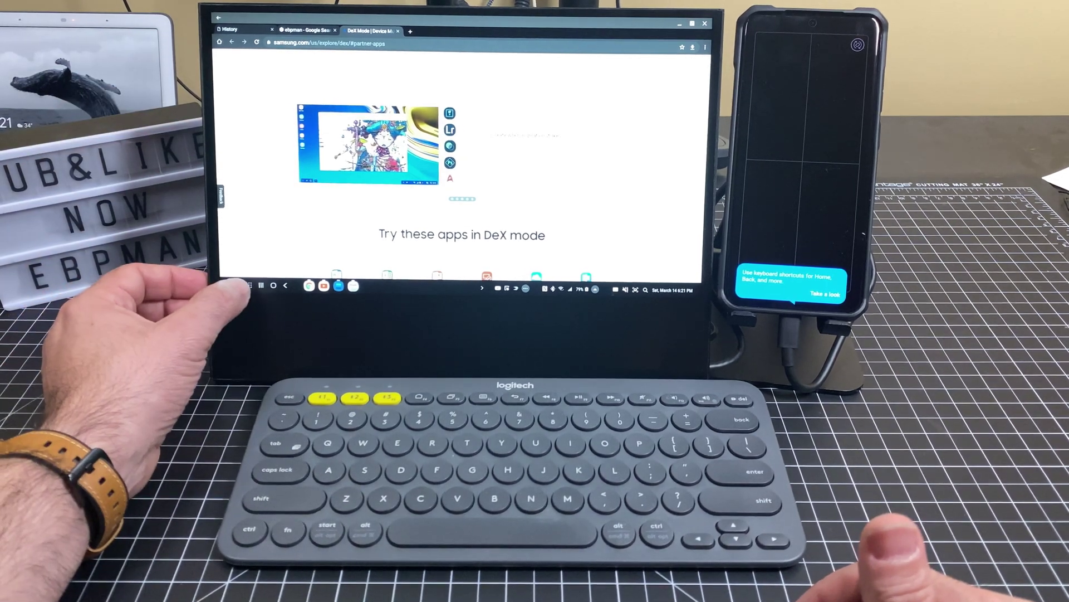
pyautogui.click(310, 285)
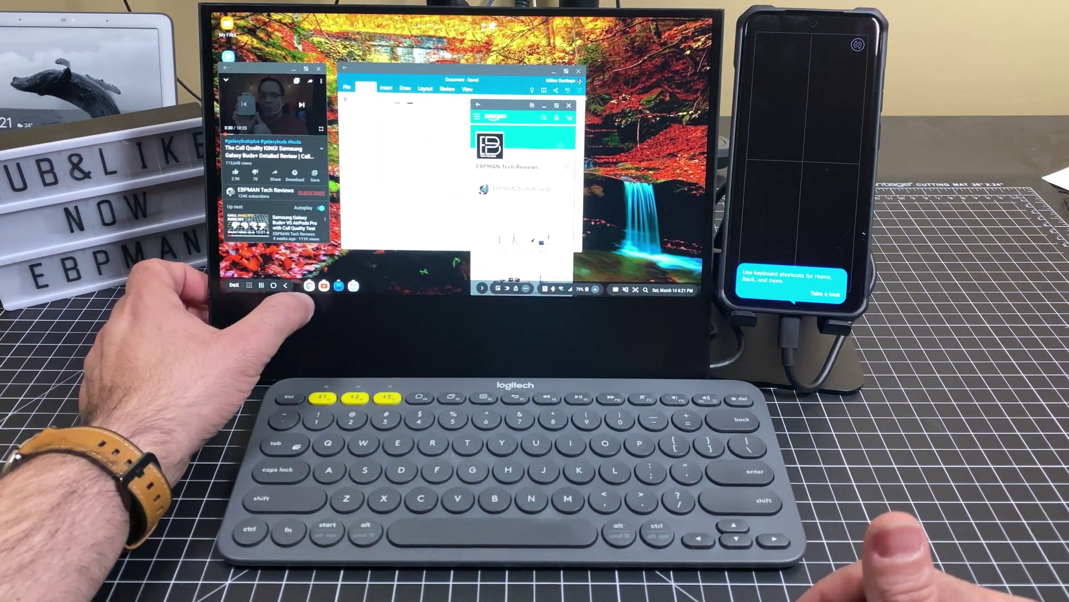